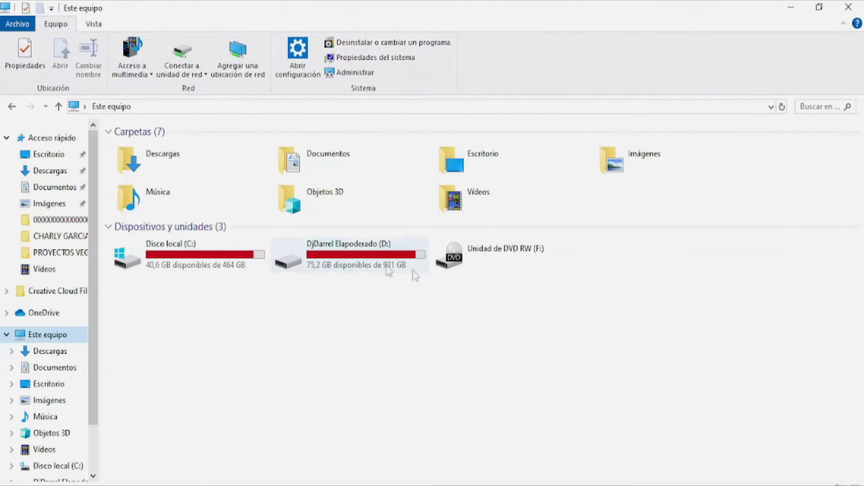
# Open the BAUL #78 folder in Música and load the FRACASO track into deck A of Traktor Pro 4.
pyautogui.doubleClick(202, 195)
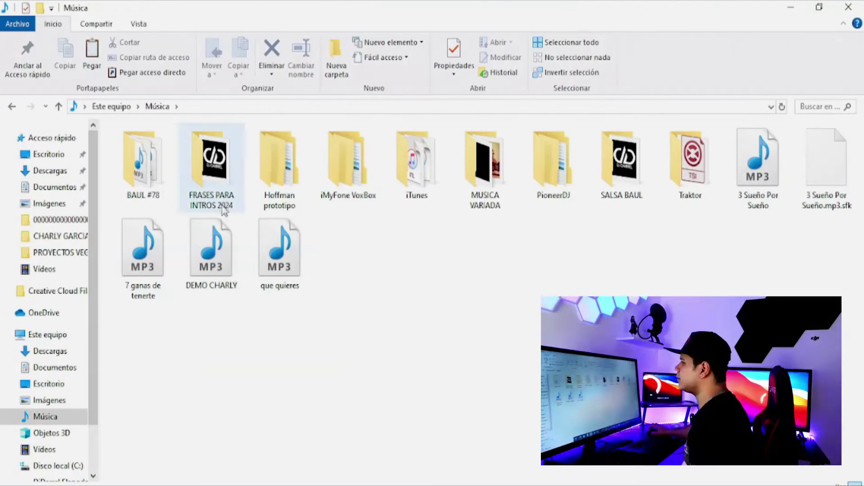
pyautogui.click(623, 166)
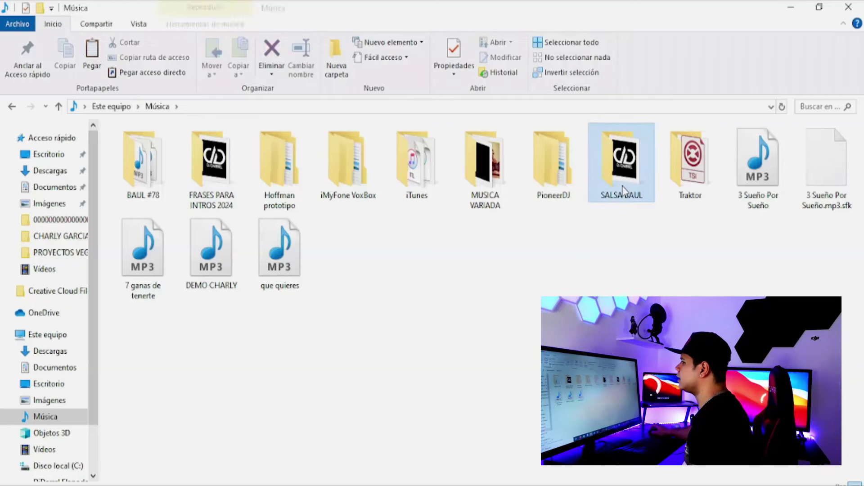
pyautogui.doubleClick(163, 169)
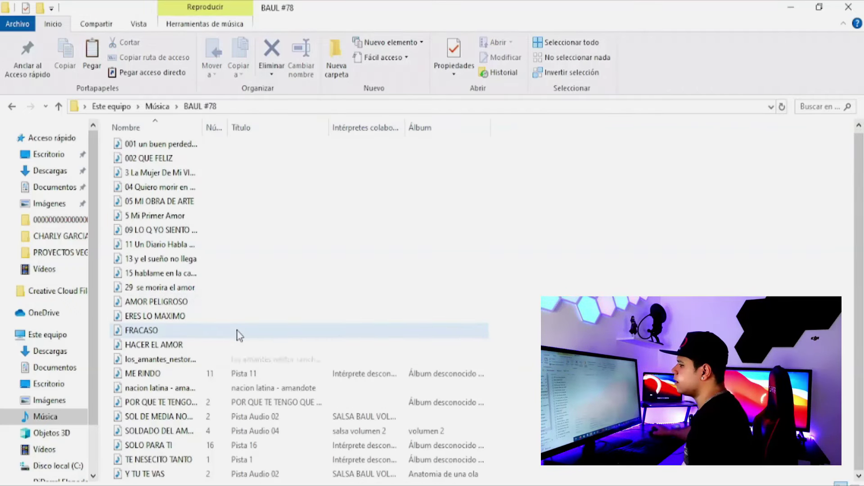
pyautogui.click(140, 333)
pyautogui.moveTo(140, 334); pyautogui.dragTo(230, 238)
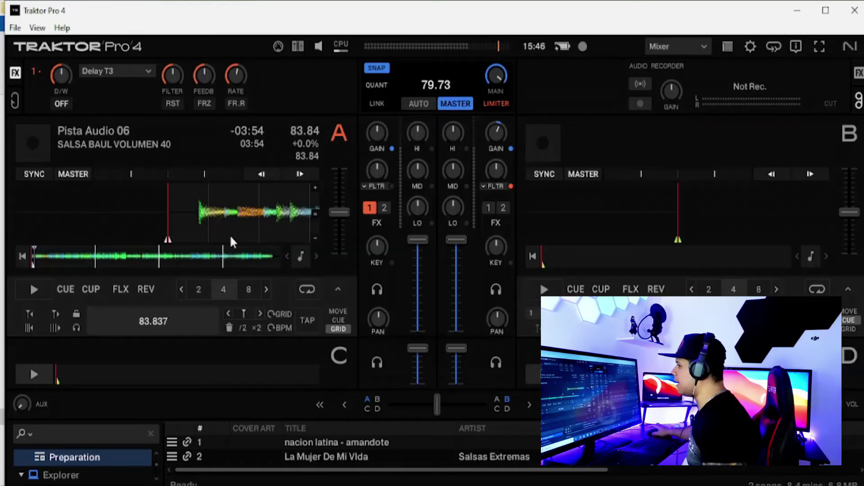
# Preview deck A from about 25 seconds in, return it to its cue point, and reset channel B's gain to its default.
pyautogui.click(31, 284)
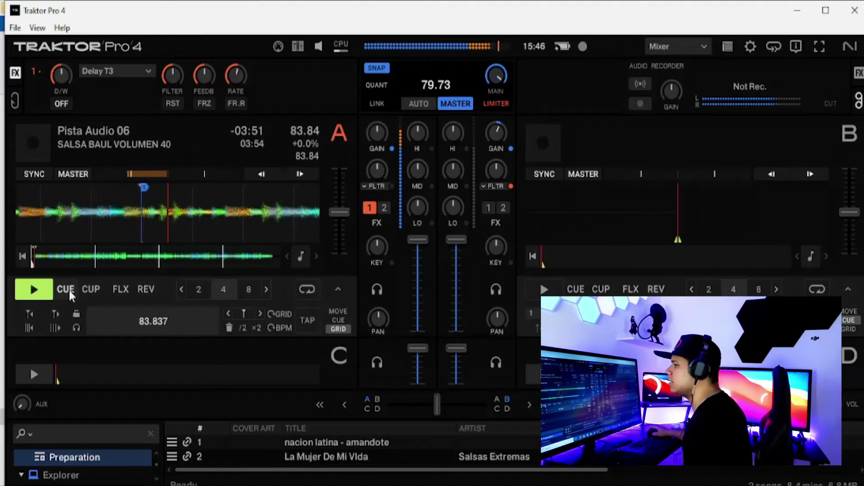
pyautogui.click(55, 258)
pyautogui.click(60, 256)
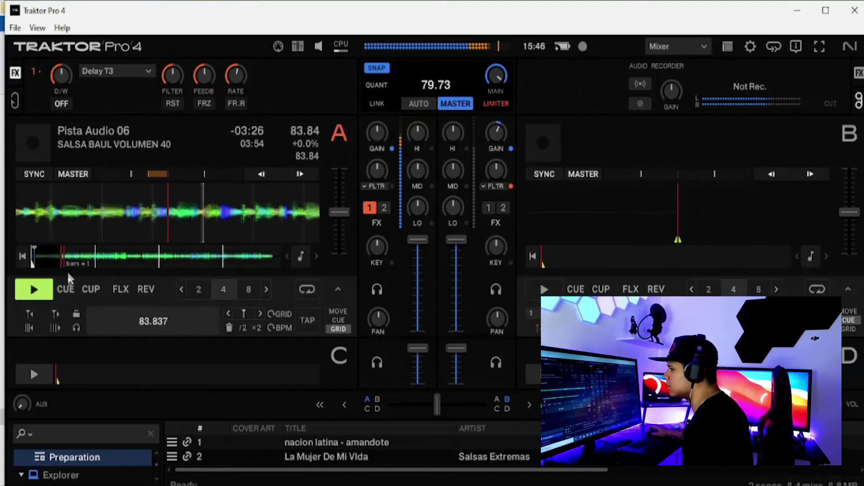
pyautogui.click(65, 288)
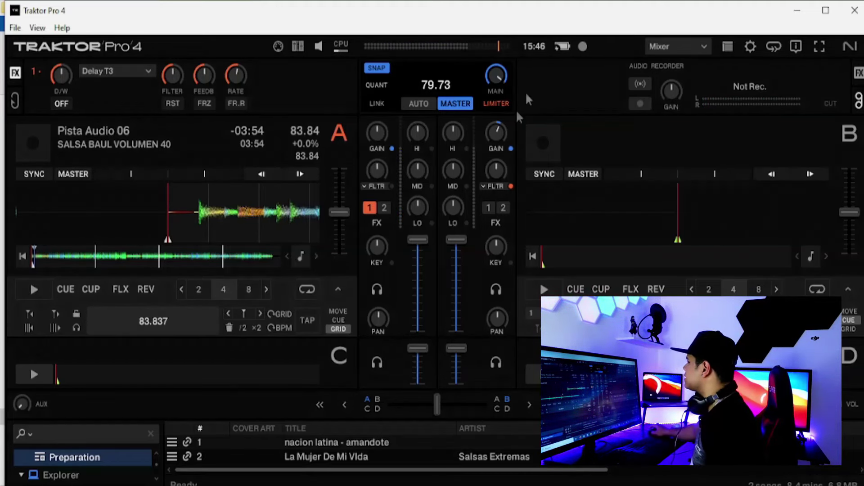
pyautogui.doubleClick(494, 132)
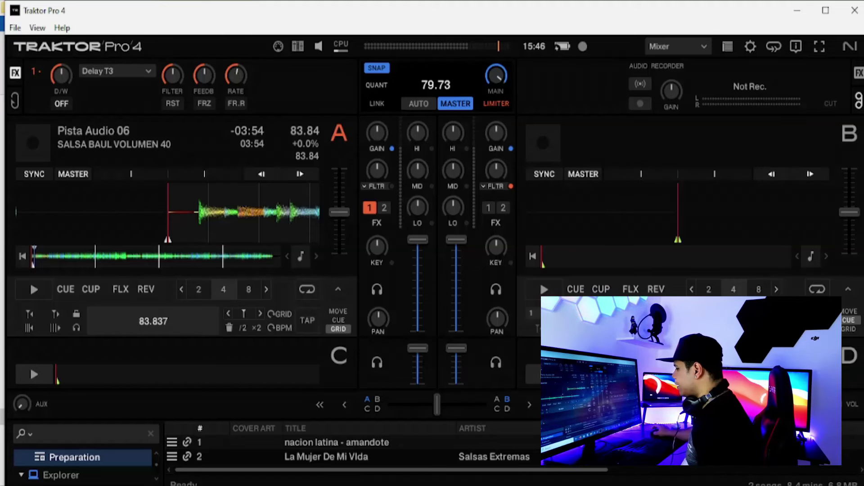
# Switch to File Explorer and load the ME RINDO track from BAUL #78 into Traktor's deck A.
pyautogui.hotkey('alt', 'Tab')
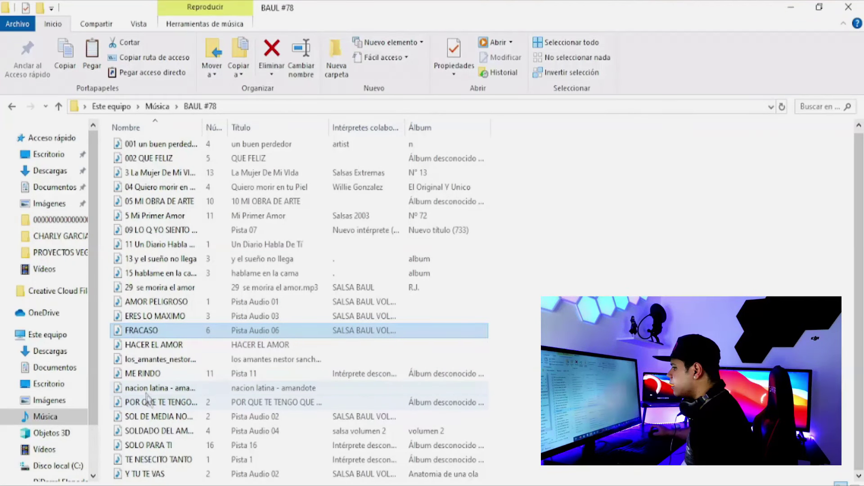
pyautogui.click(142, 375)
pyautogui.moveTo(342, 477); pyautogui.dragTo(221, 223)
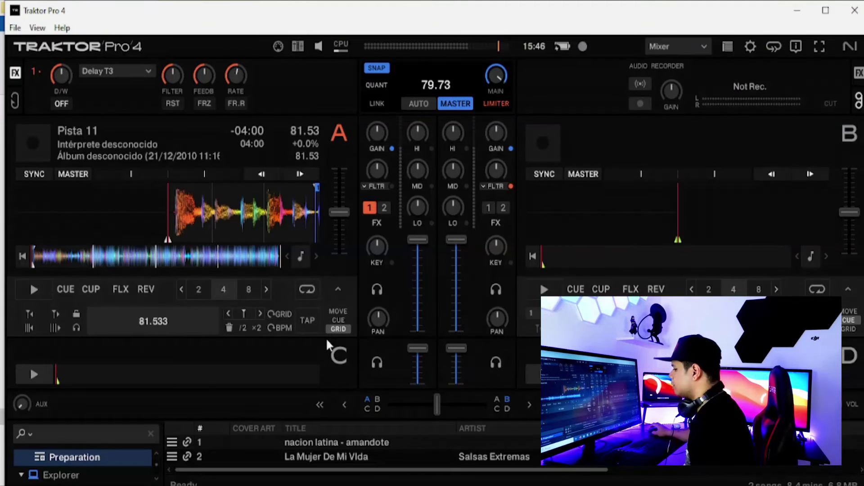
# Load 05 MI OBRA DE ARTE from File Explorer into Traktor's deck A, play it briefly and return to its cue point.
pyautogui.hotkey('alt', 'Tab')
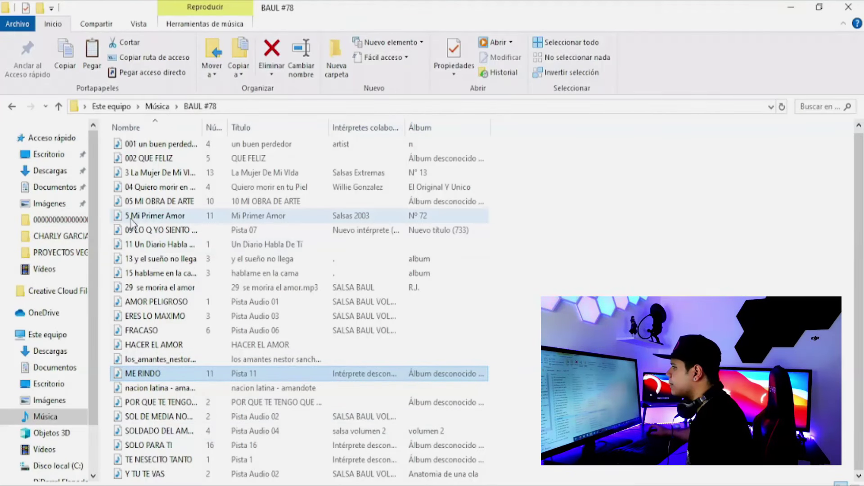
pyautogui.moveTo(151, 208); pyautogui.dragTo(242, 227)
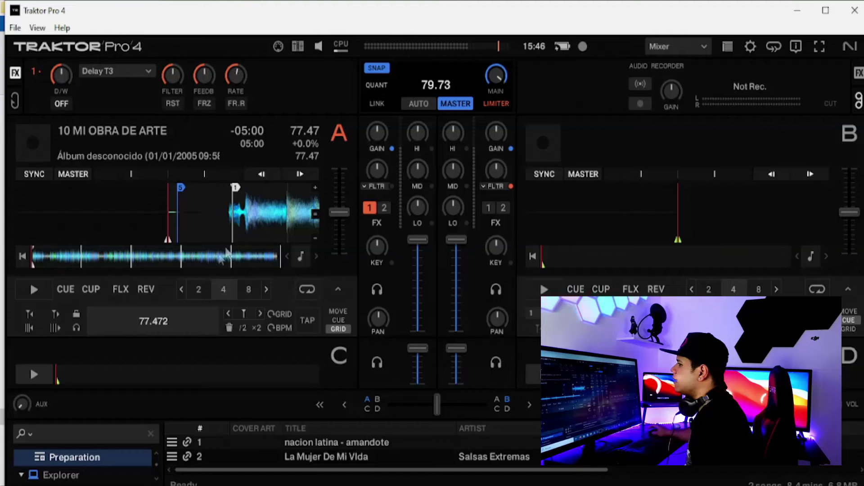
pyautogui.click(36, 290)
pyautogui.click(63, 288)
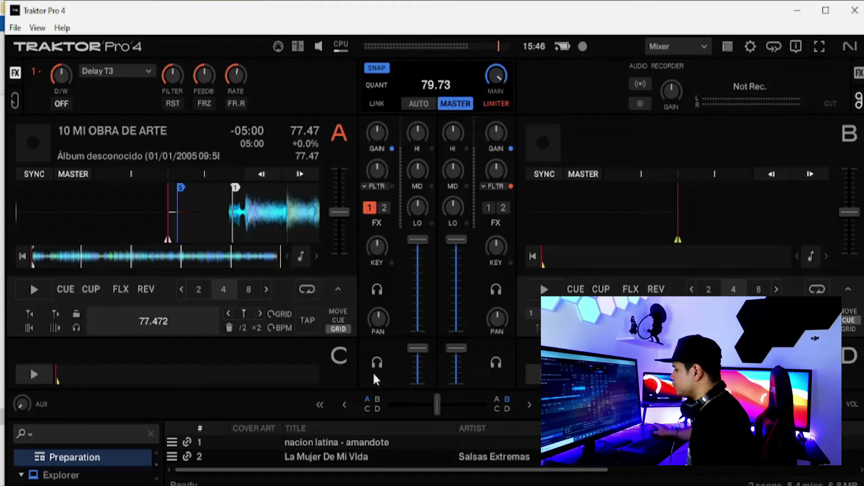
# Load nacion latina - amandote from the Preparation playlist into deck B and display the decks in the Parallel layout.
pyautogui.moveTo(343, 444); pyautogui.dragTo(664, 222)
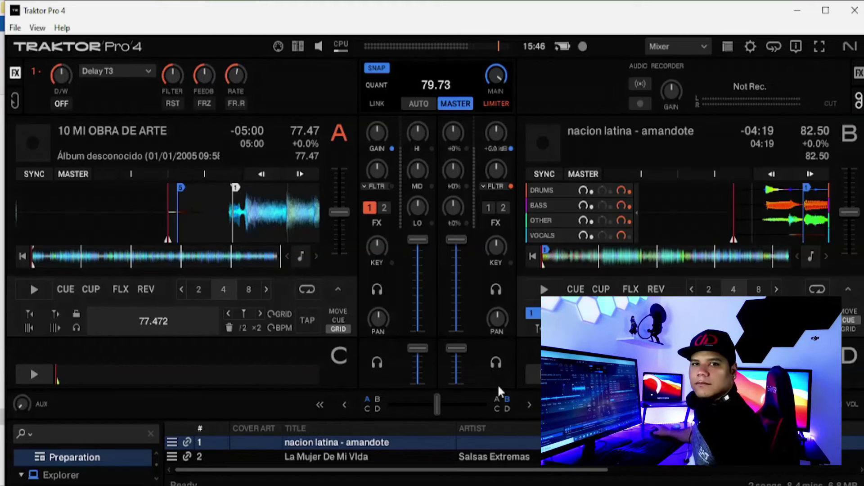
pyautogui.click(678, 47)
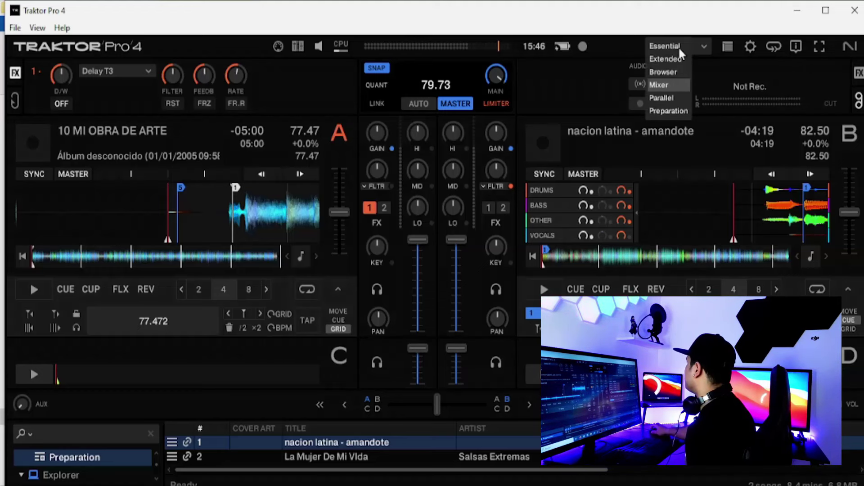
pyautogui.click(672, 97)
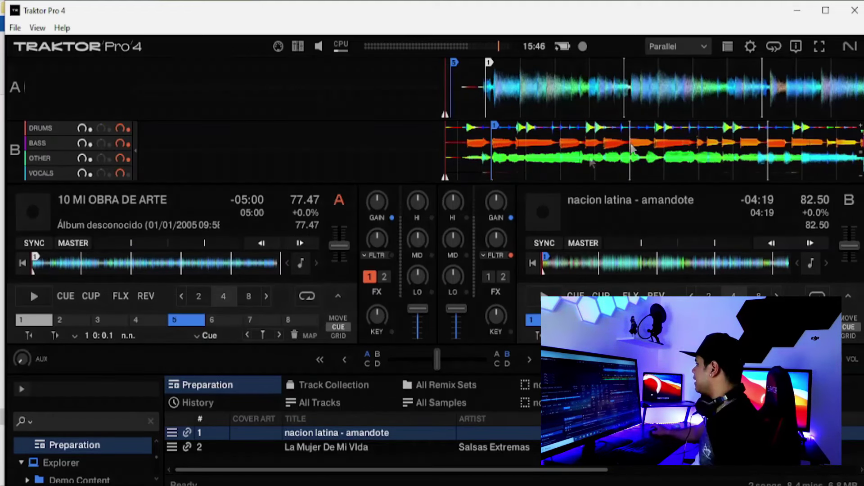
# Play deck A and deck B briefly in turn, returning each one to its cue point.
pyautogui.click(35, 297)
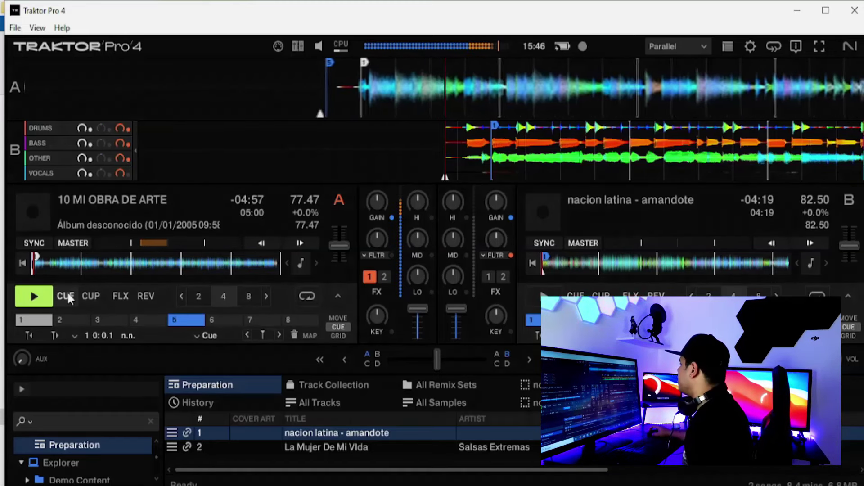
pyautogui.click(66, 296)
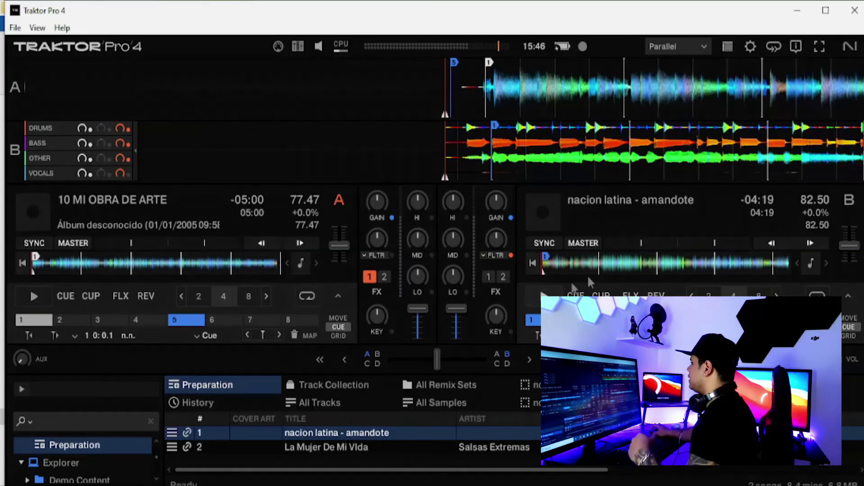
pyautogui.click(544, 297)
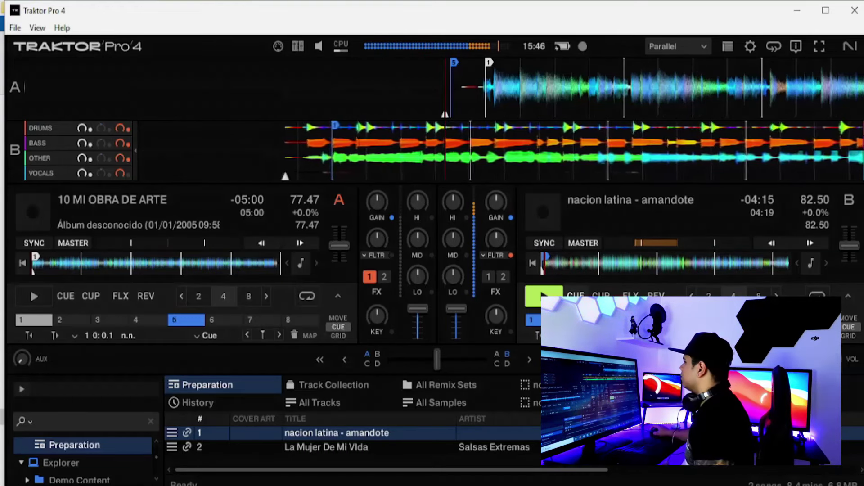
pyautogui.click(576, 296)
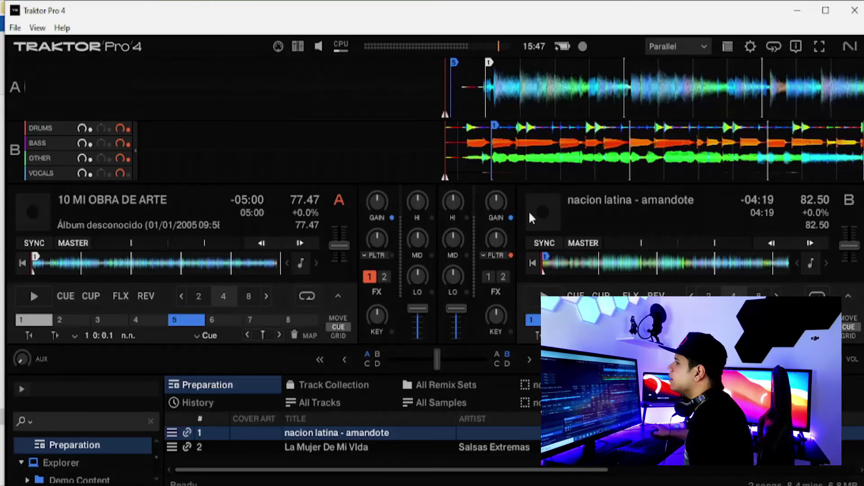
# Load La Mujer De Mi VIda from the Preparation playlist into deck A and switch to the Mixer layout.
pyautogui.moveTo(89, 183)
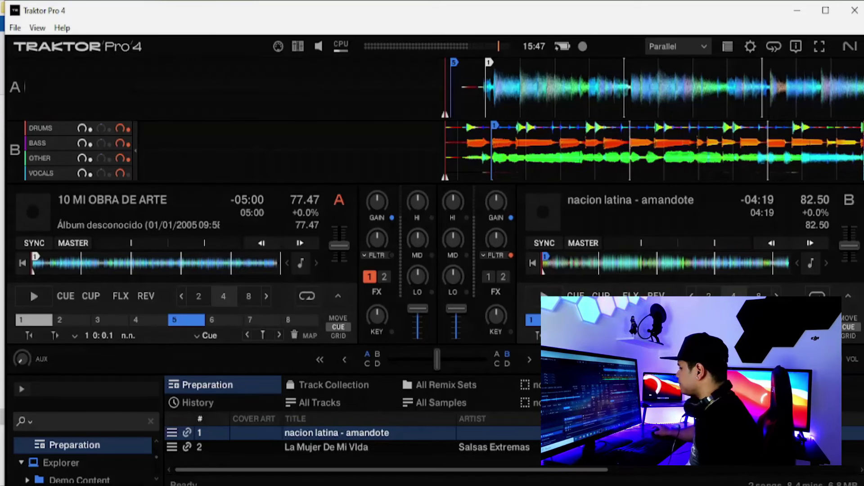
pyautogui.moveTo(342, 439); pyautogui.dragTo(211, 216)
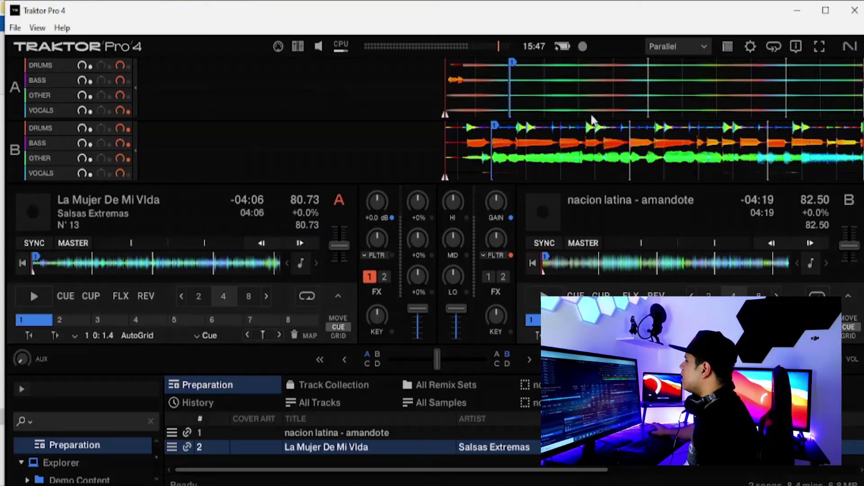
pyautogui.click(695, 43)
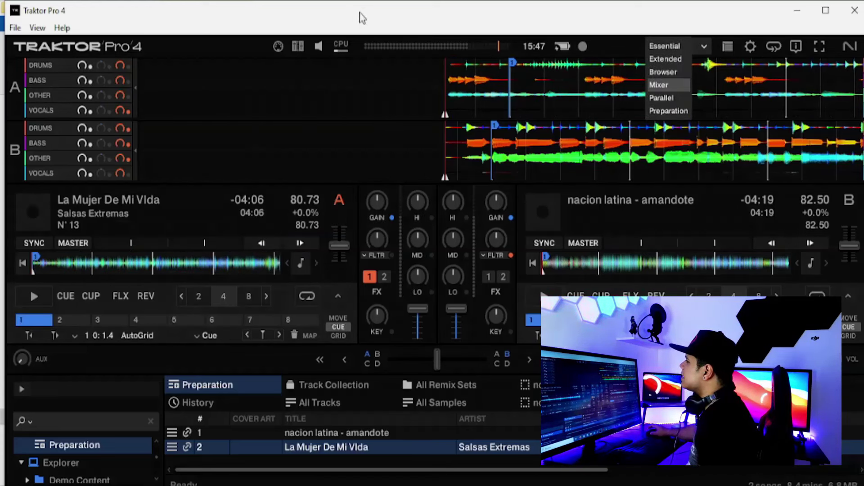
pyautogui.click(704, 47)
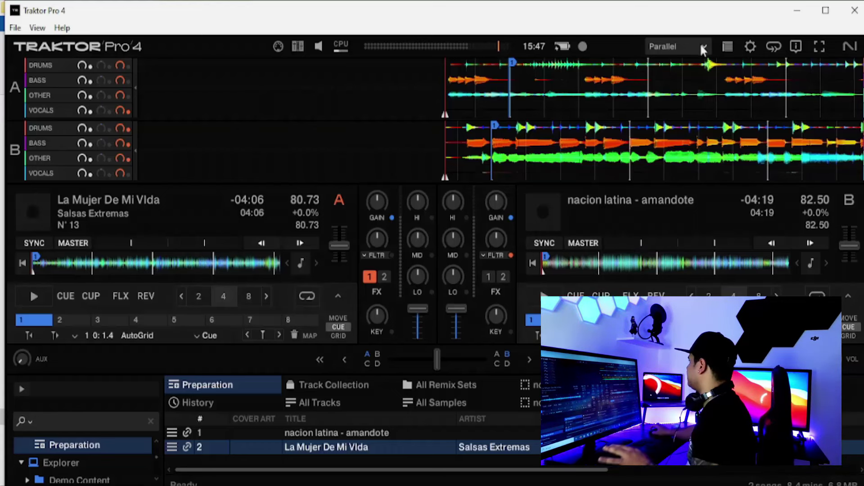
pyautogui.click(701, 45)
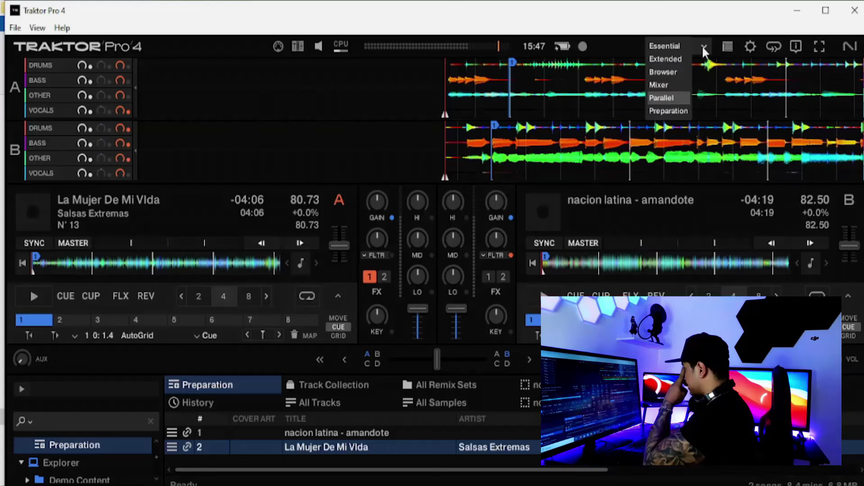
pyautogui.click(663, 86)
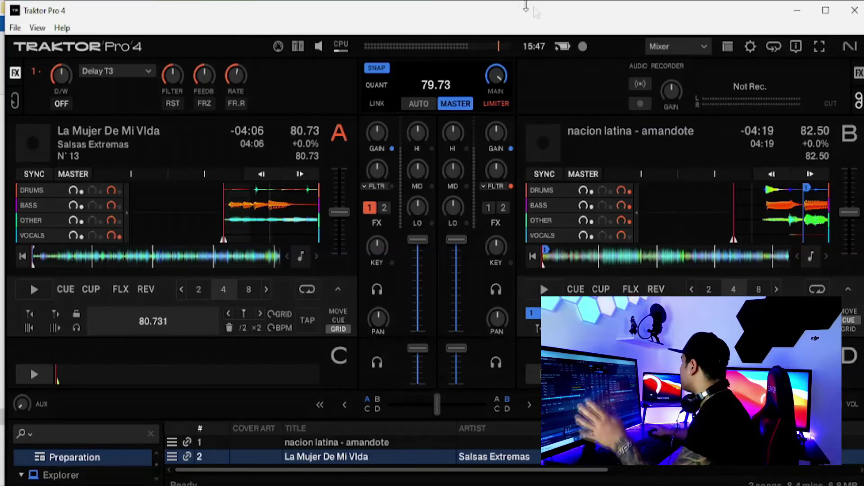
# Compare the stem deck displays by alternating between the Parallel and Mixer layouts, finishing in Mixer.
pyautogui.click(702, 46)
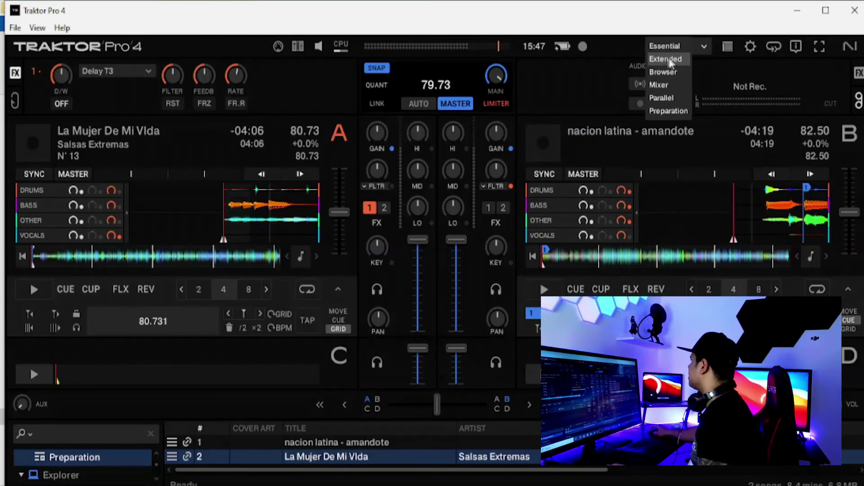
pyautogui.click(666, 94)
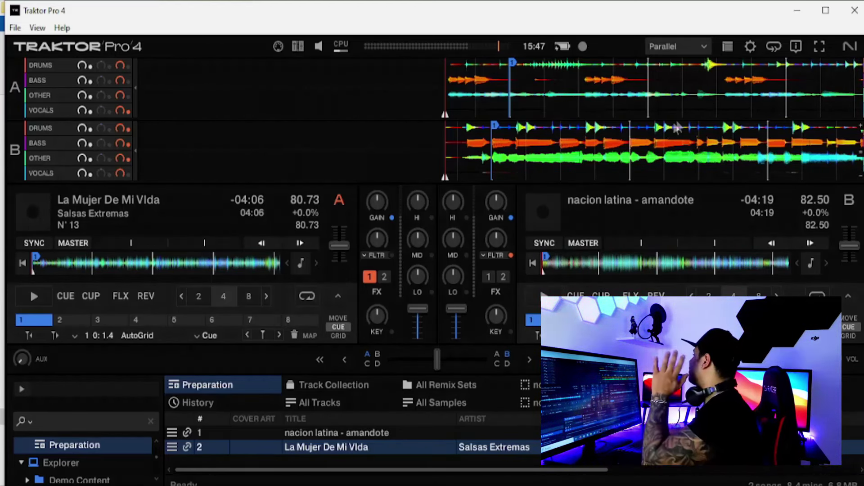
pyautogui.click(702, 47)
pyautogui.click(662, 84)
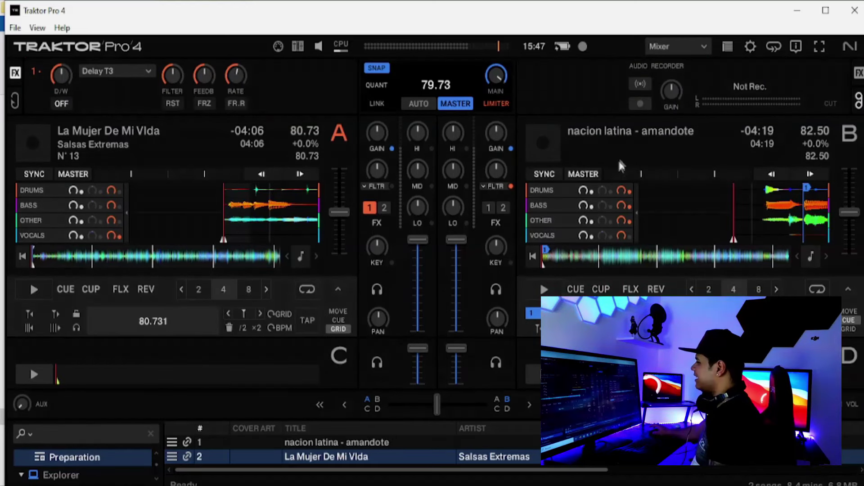
pyautogui.click(704, 44)
pyautogui.click(664, 97)
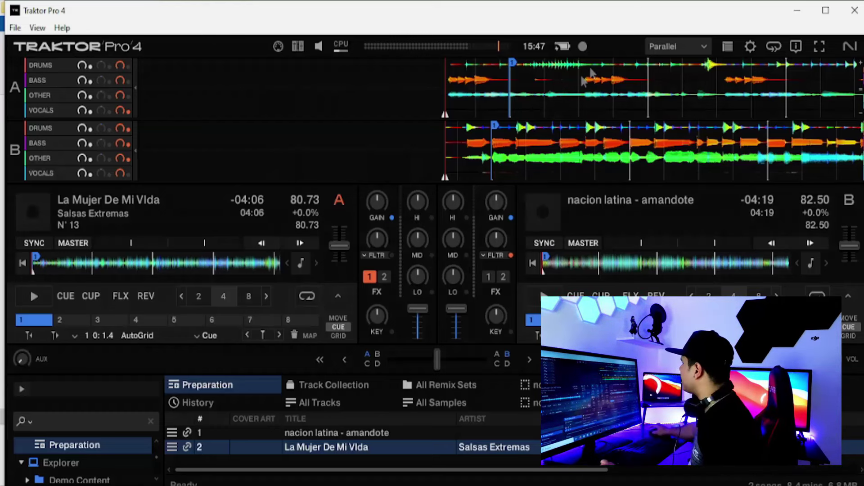
pyautogui.click(674, 47)
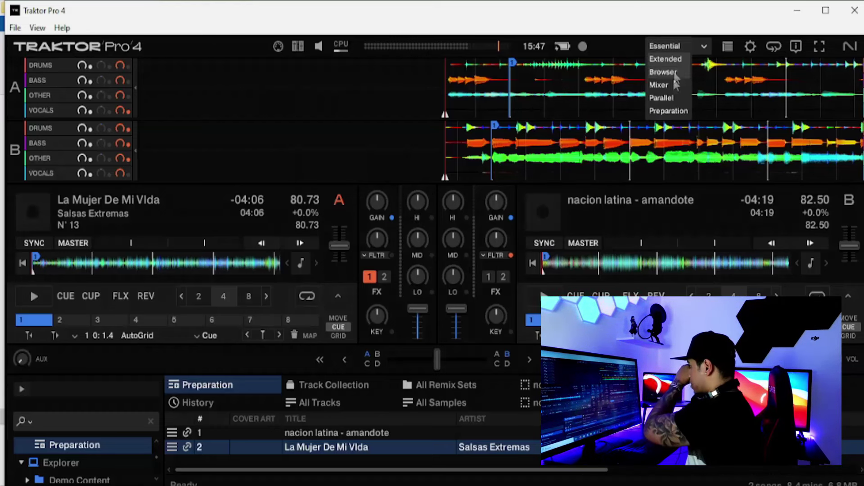
pyautogui.click(661, 85)
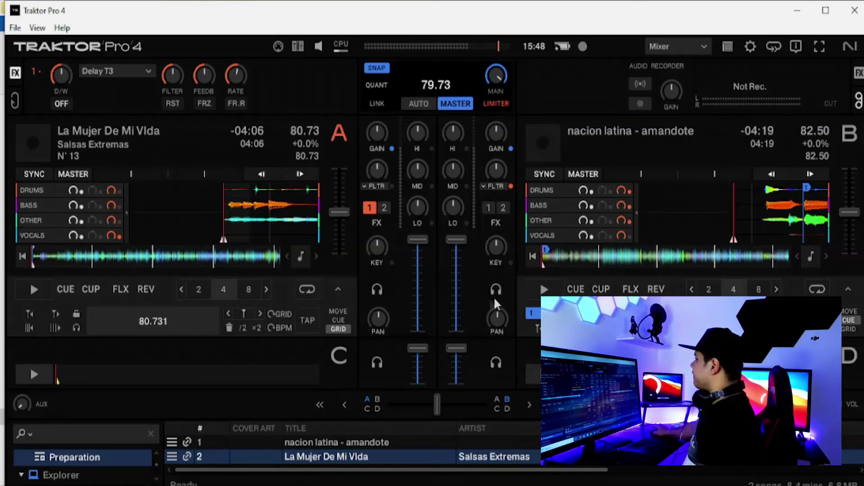
# Play La Mujer De Mi VIda on deck A and jump to the vocal section about 25 seconds in.
pyautogui.click(37, 290)
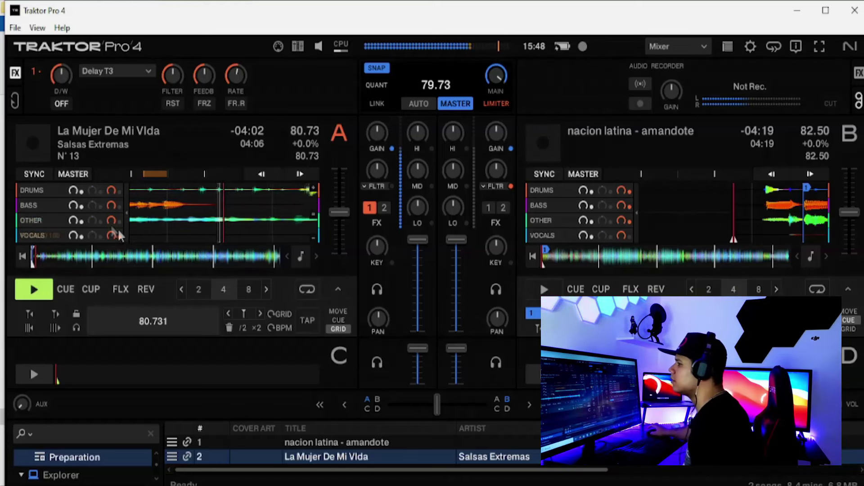
pyautogui.click(63, 257)
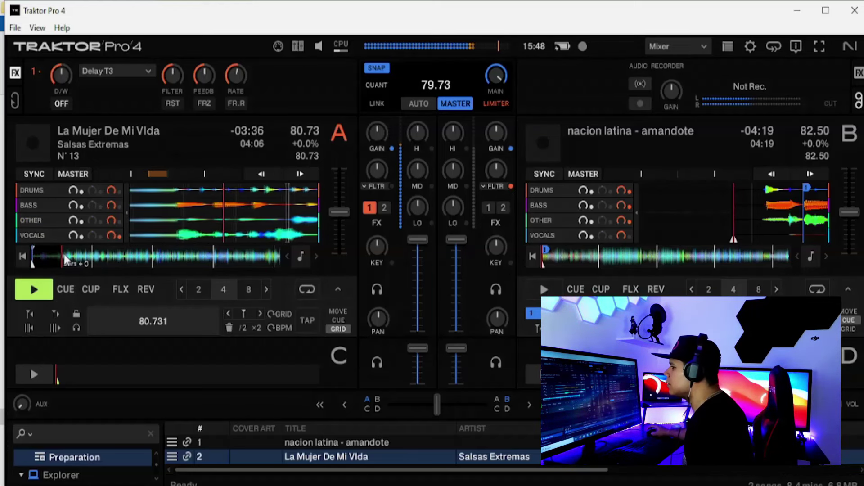
pyautogui.click(56, 255)
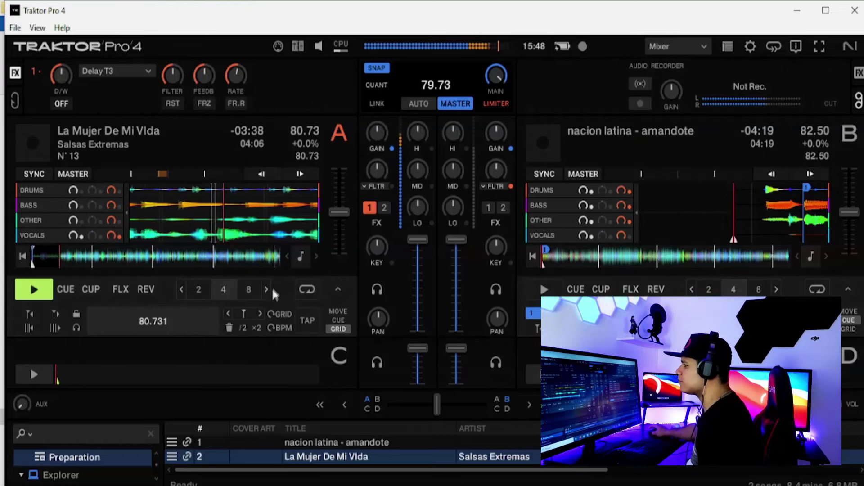
# Jump to about 40 seconds into La Mujer De Mi VIda on deck A and examine the stems' volume and filter controls.
pyautogui.click(74, 255)
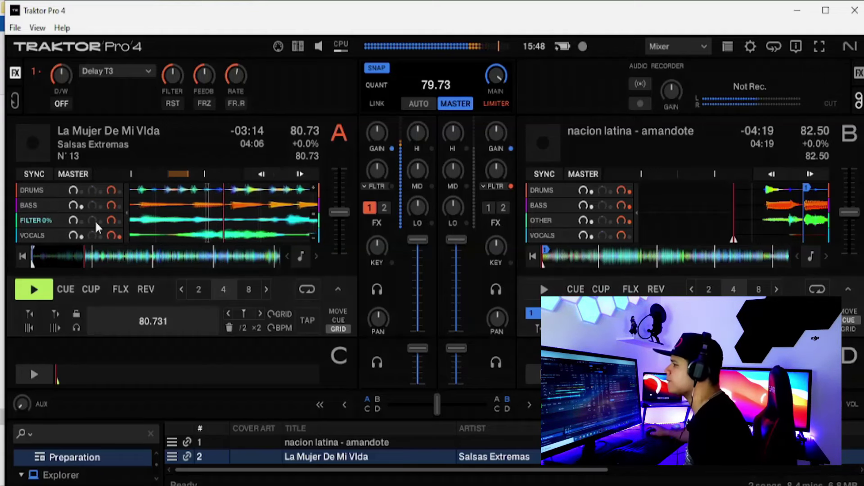
pyautogui.moveTo(83, 189)
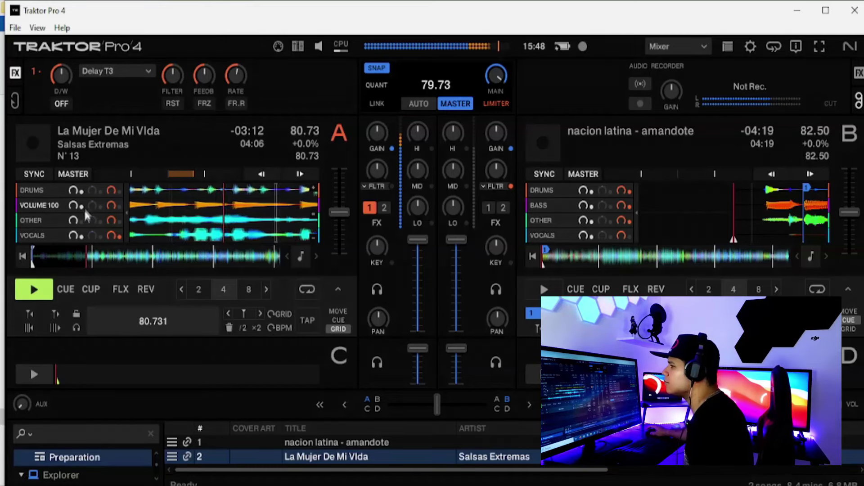
pyautogui.moveTo(95, 219)
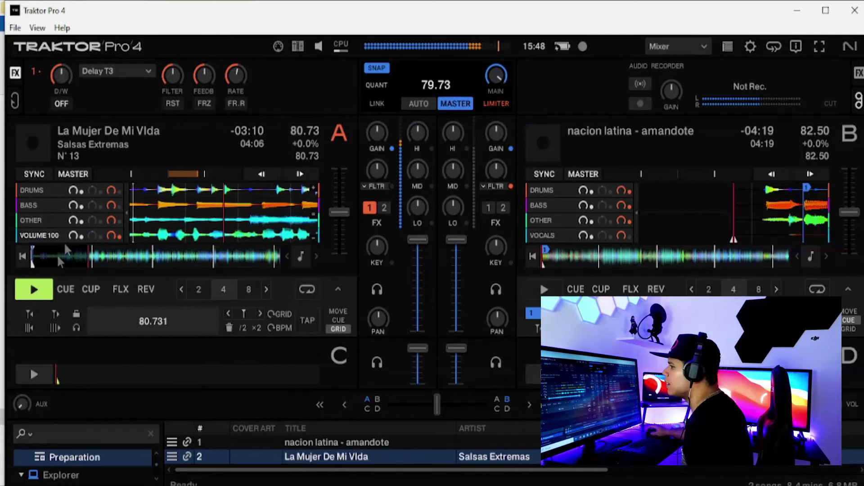
# Pause deck A and move its playhead back to the point with 3:25 remaining in La Mujer De Mi VIda.
pyautogui.click(35, 291)
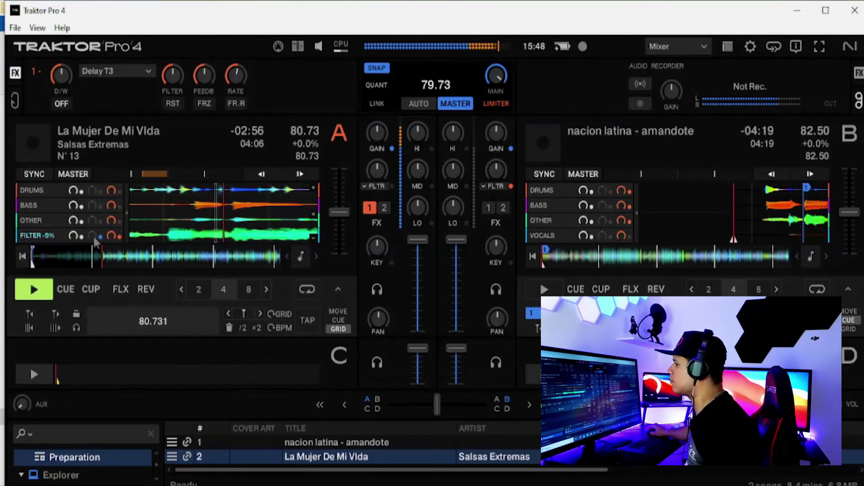
pyautogui.click(31, 293)
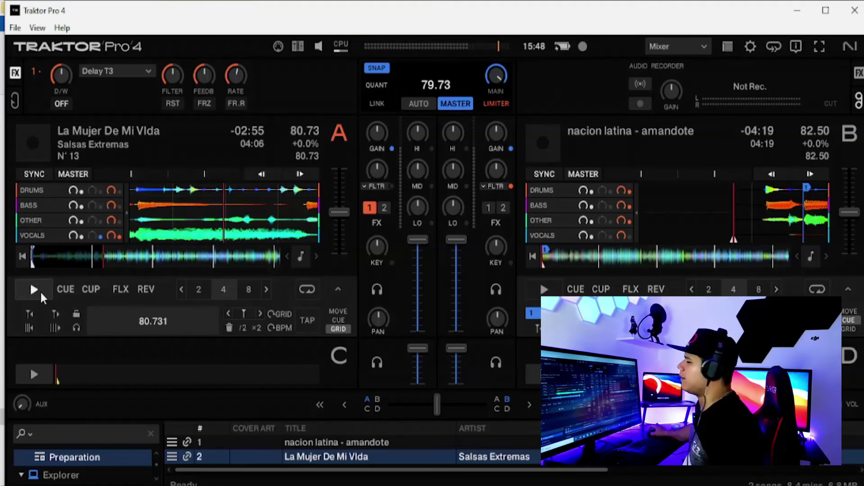
pyautogui.click(109, 257)
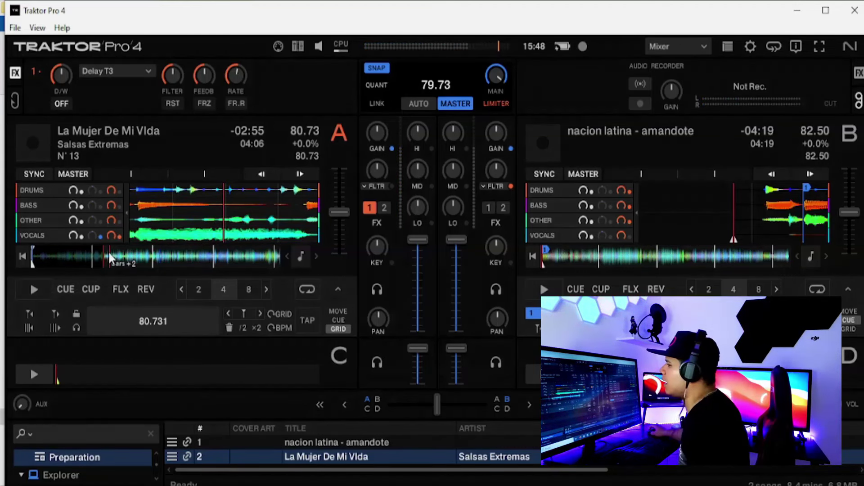
pyautogui.click(84, 256)
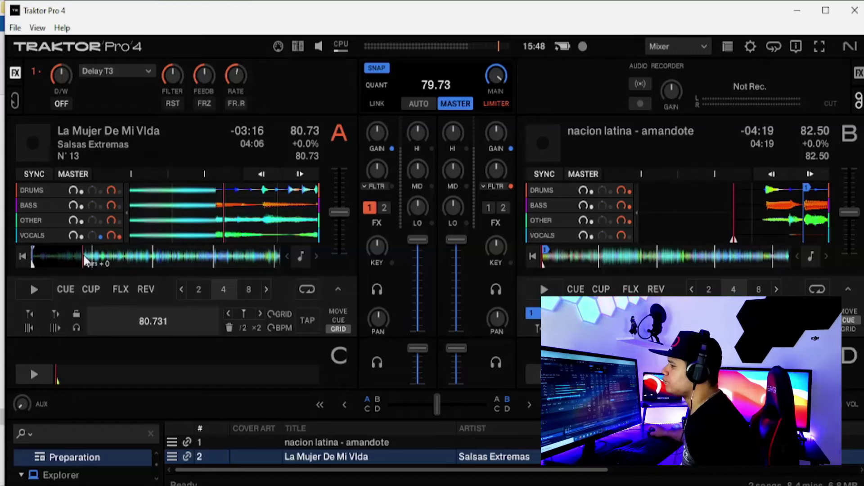
pyautogui.click(75, 257)
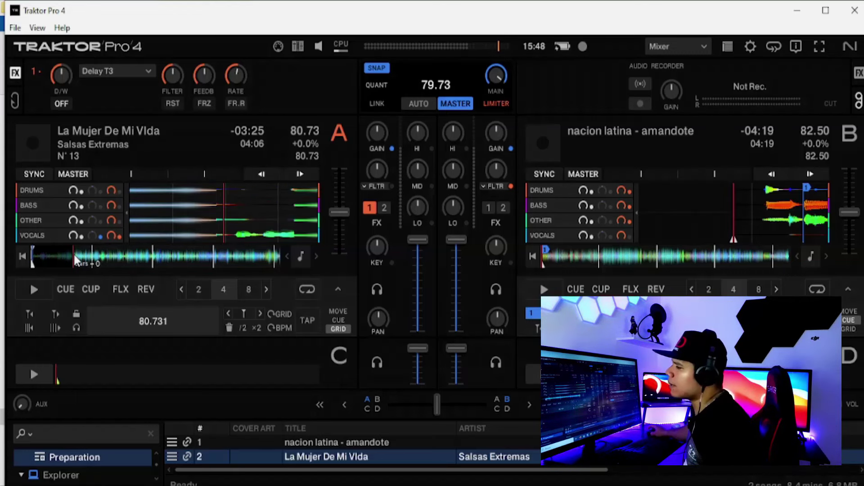